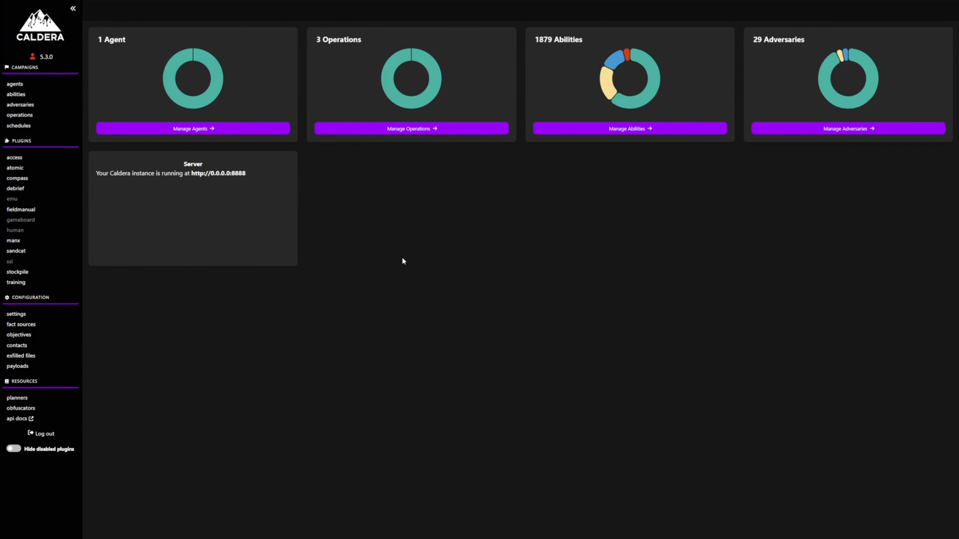
- Review the deployed agents in Caldera, and open the adversary profiles page
left_click(258, 129)
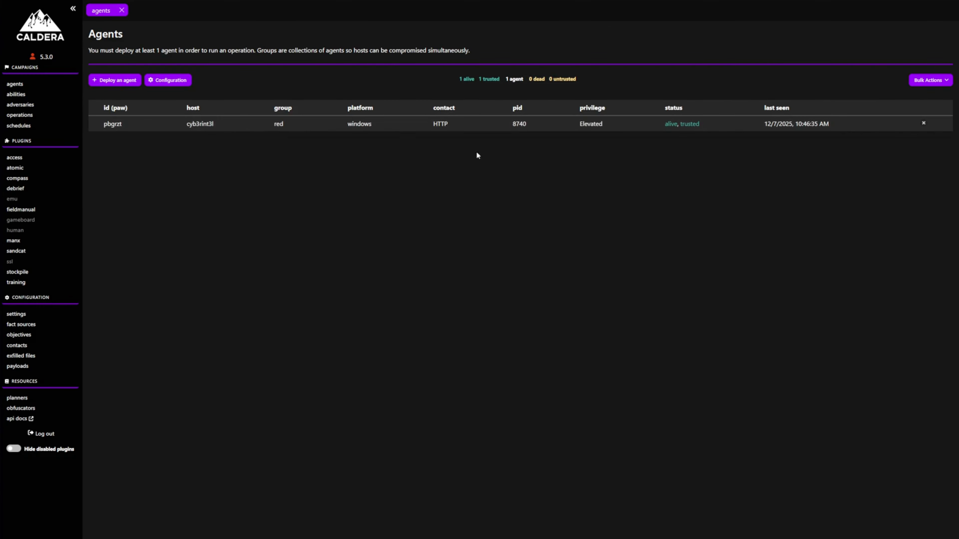
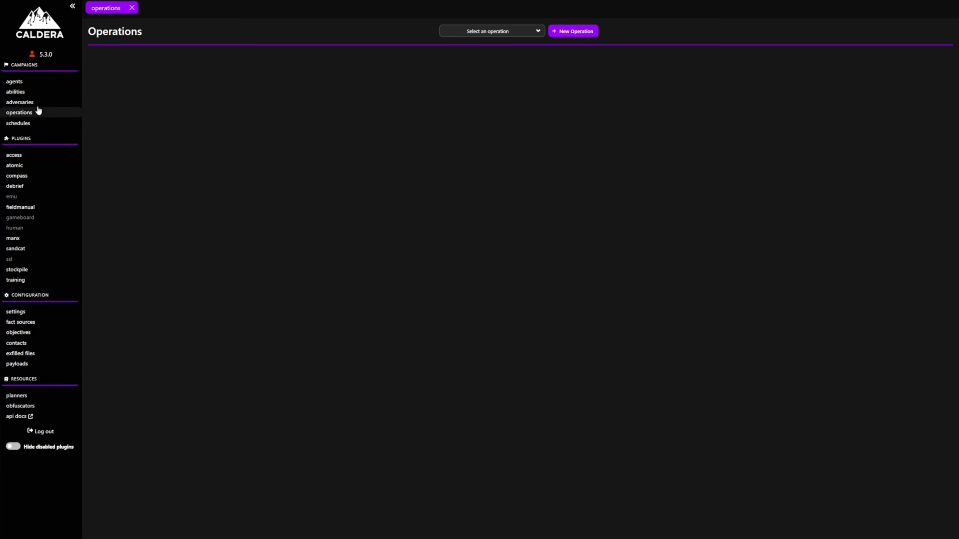
left_click(23, 102)
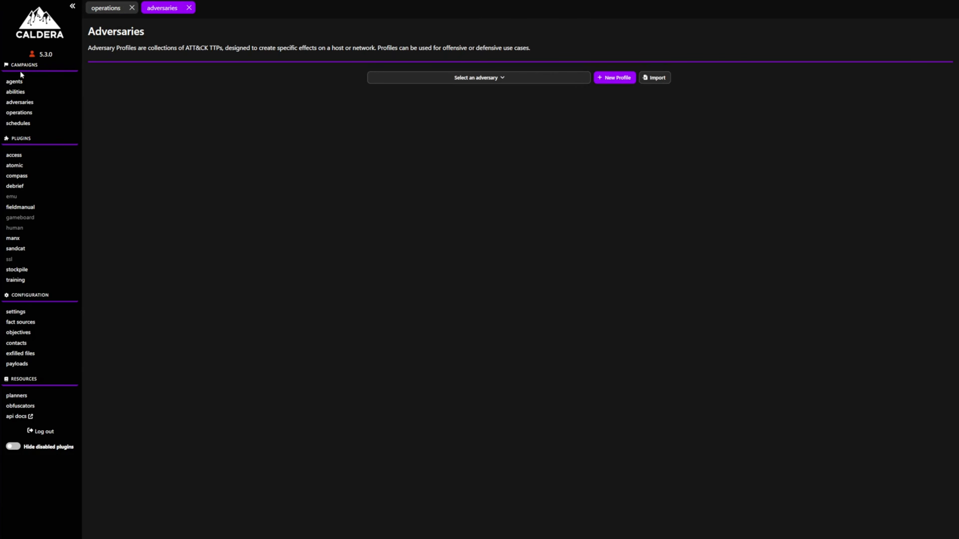
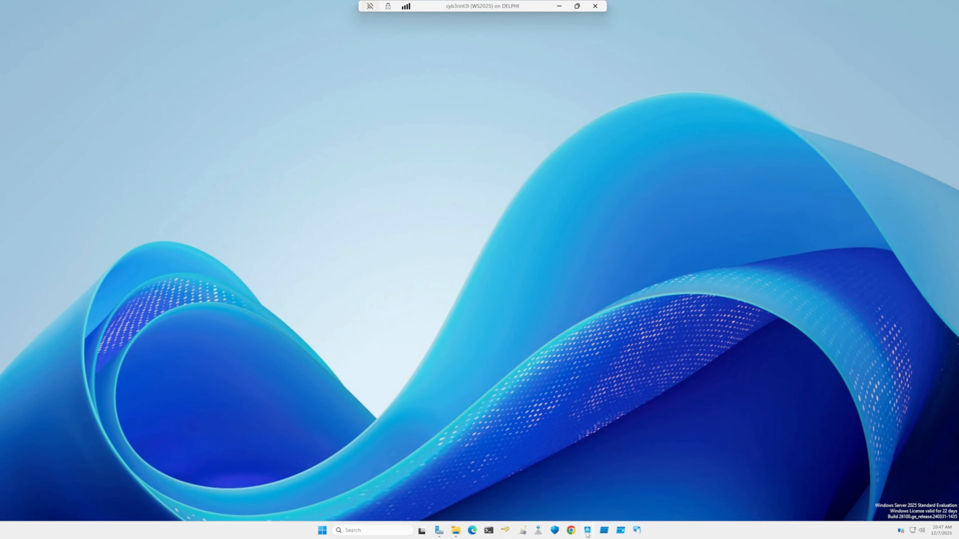
- Switch to the Windows server, run Process Explorer as administrator and filter the process list by "svchost"
right_click(587, 531)
right_click(590, 497)
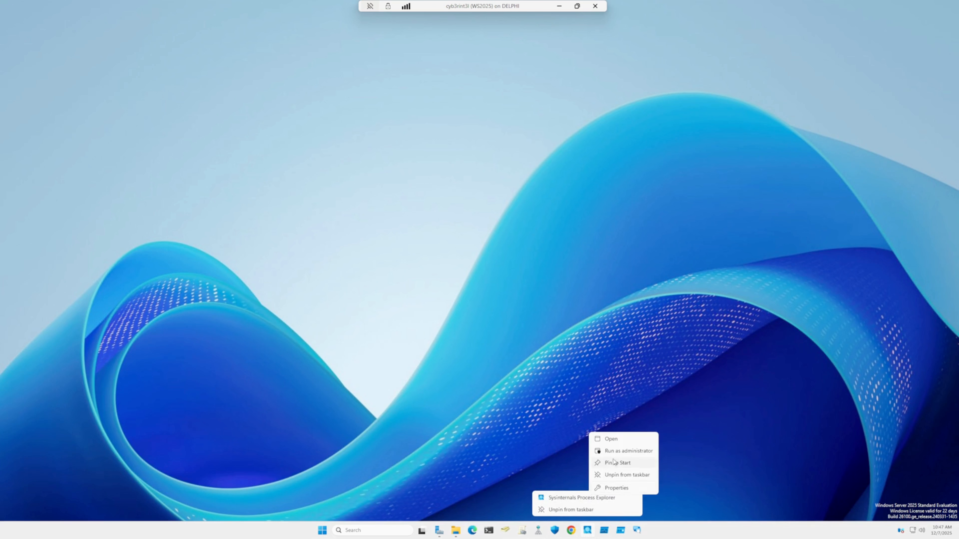
left_click(614, 452)
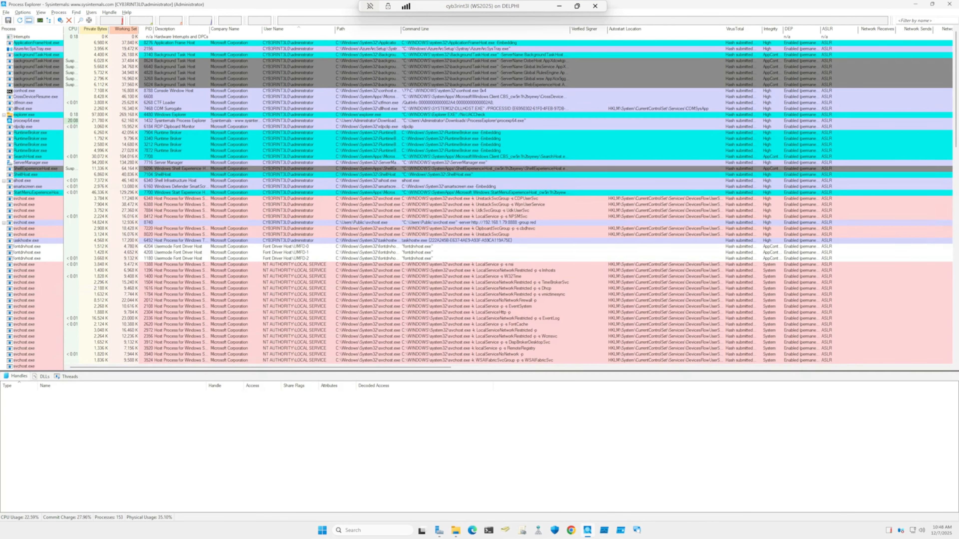
type("svchost")
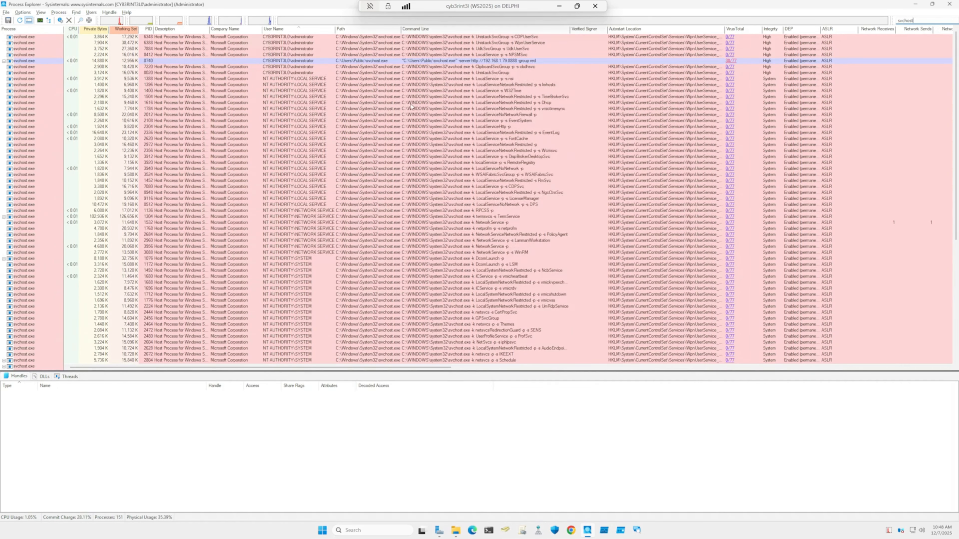
- View the VirusTotal report for the svchost.exe process running from C:\Users\Public, and dismiss the report and process properties
left_click(397, 61)
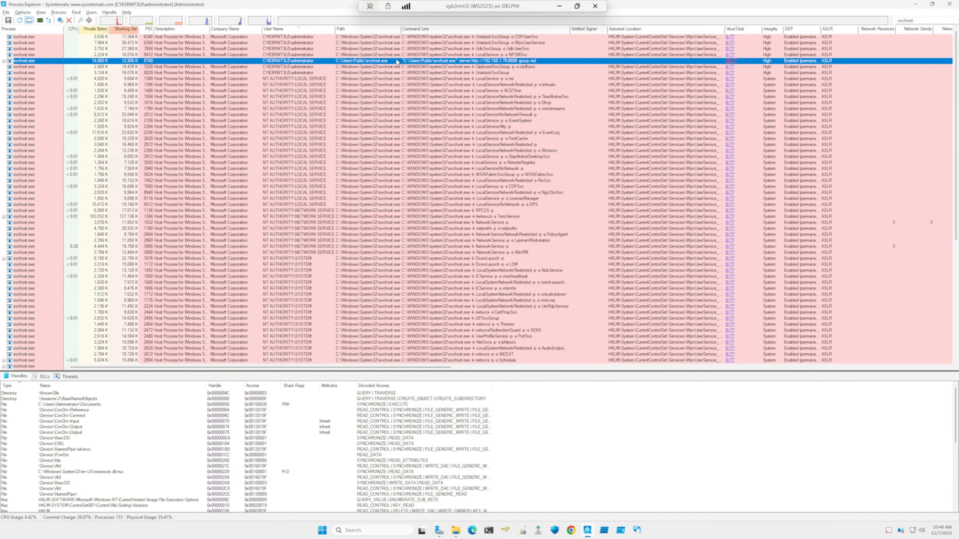
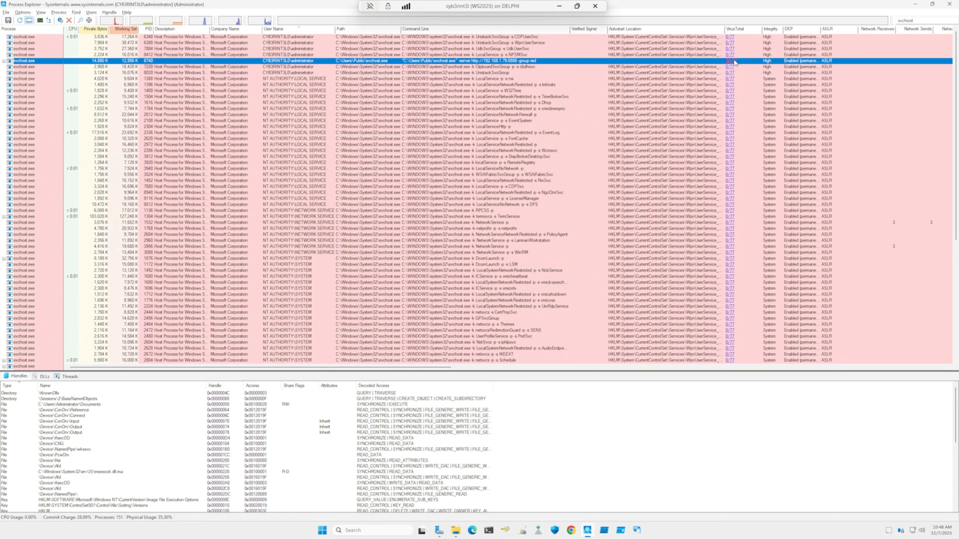
double_click(733, 61)
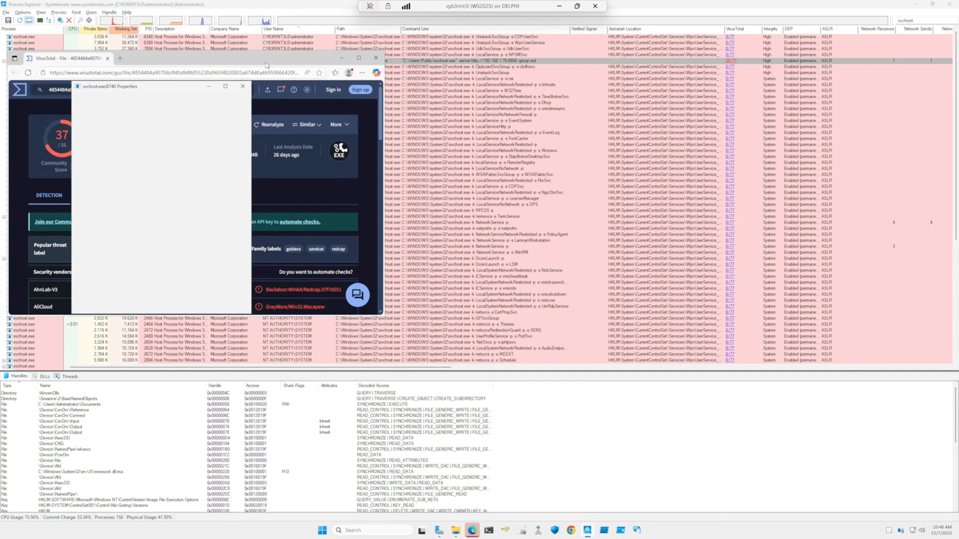
double_click(264, 60)
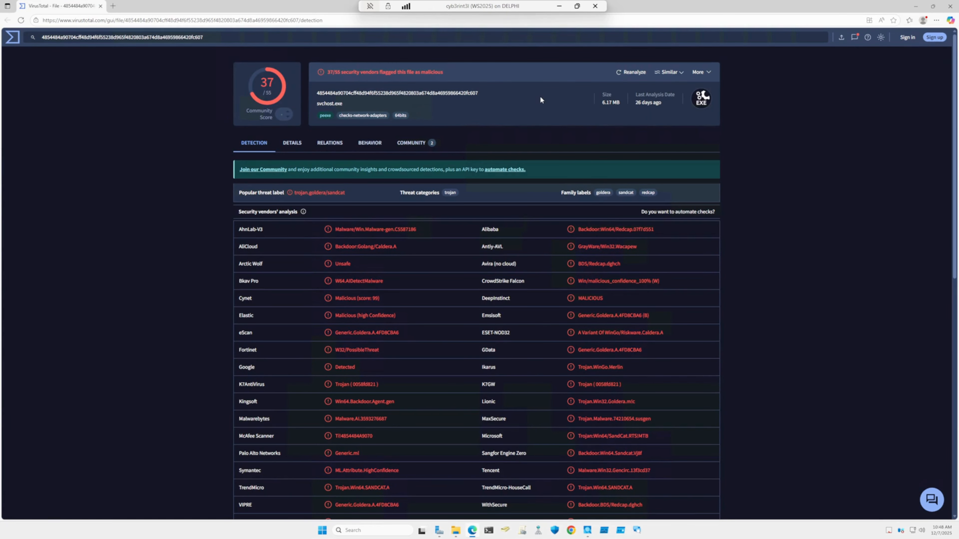
left_click(916, 6)
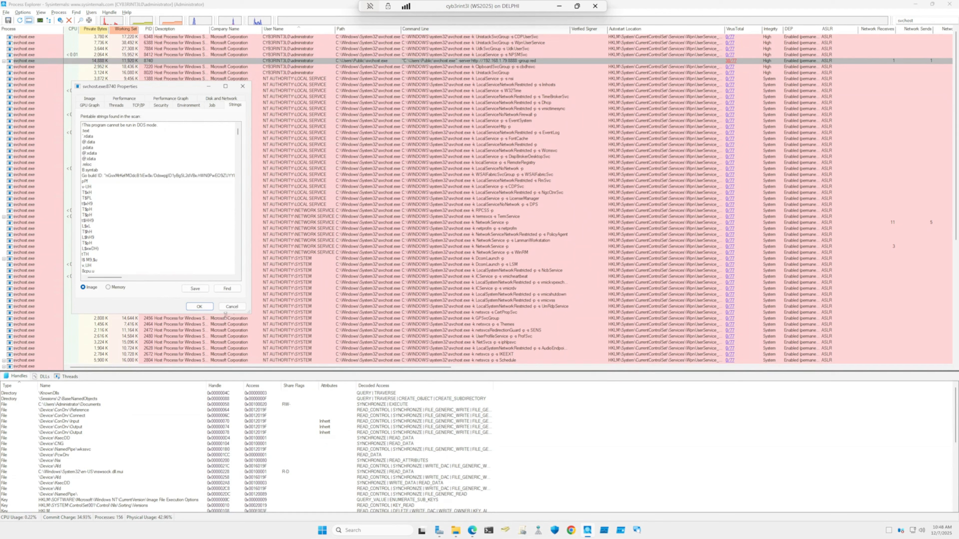
left_click(232, 306)
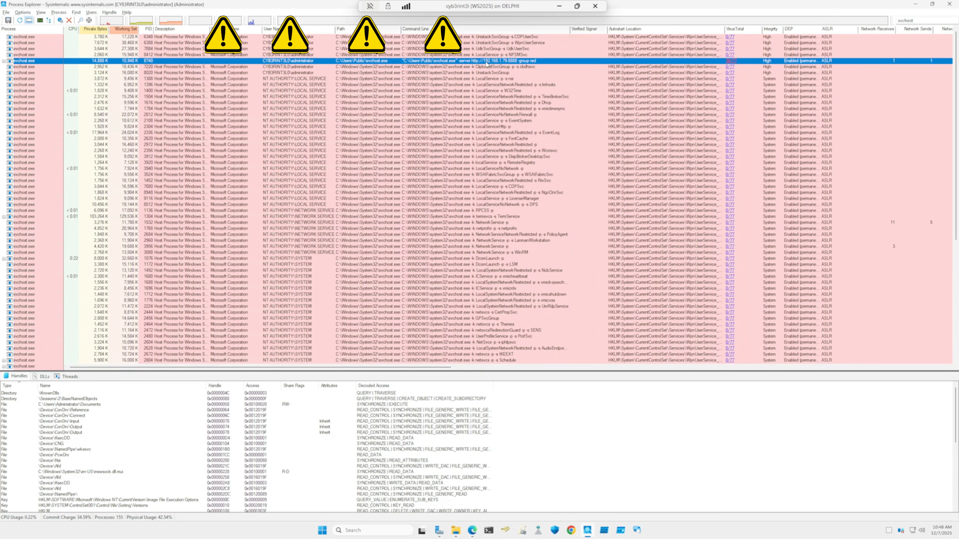
- Examine the TCP/IP connections and image information of the svchost.exe process from C:\Users\Public, and close its properties
left_click_drag(449, 366, 641, 364)
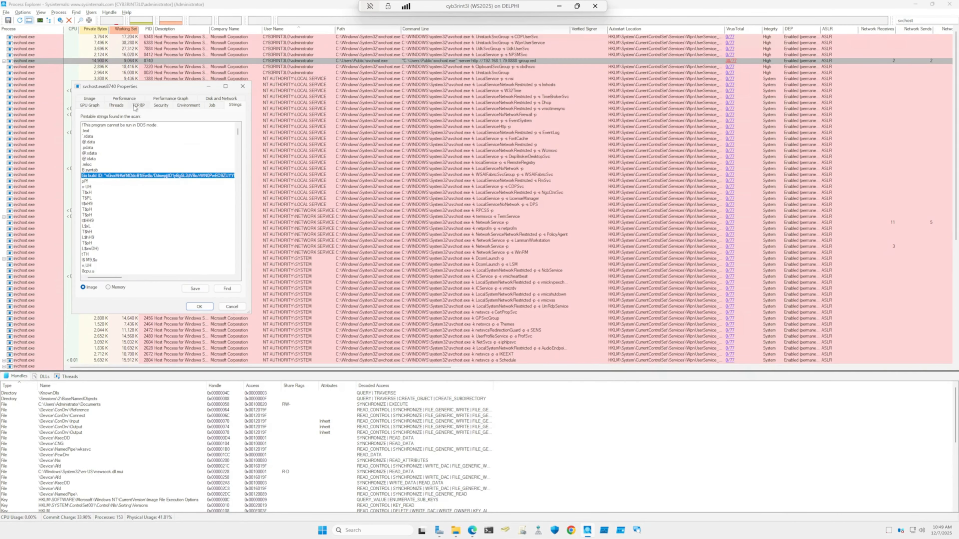
left_click(138, 105)
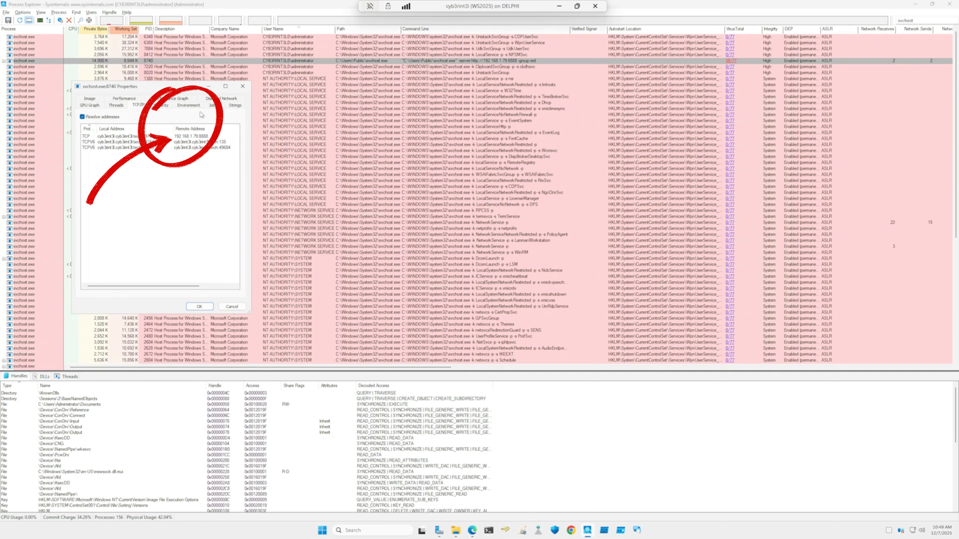
left_click(99, 100)
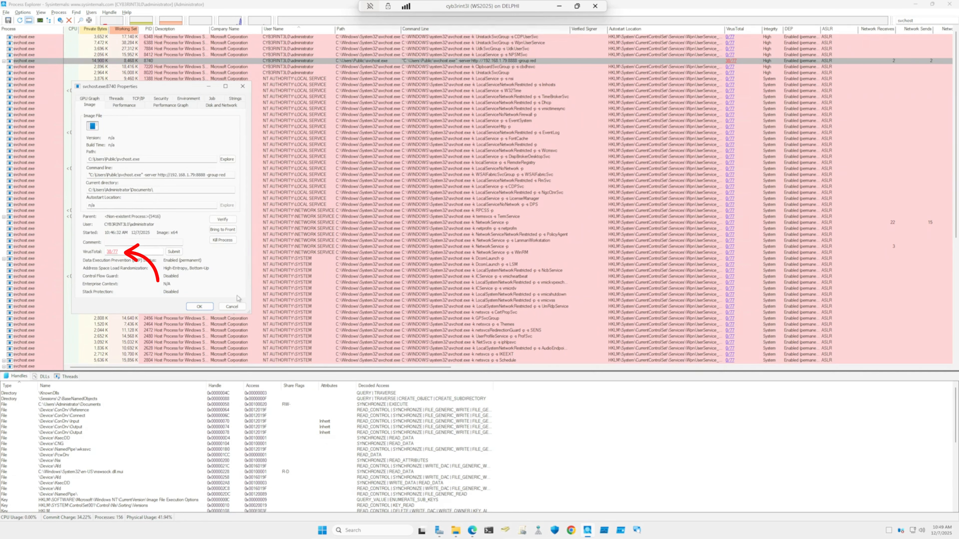
left_click(231, 306)
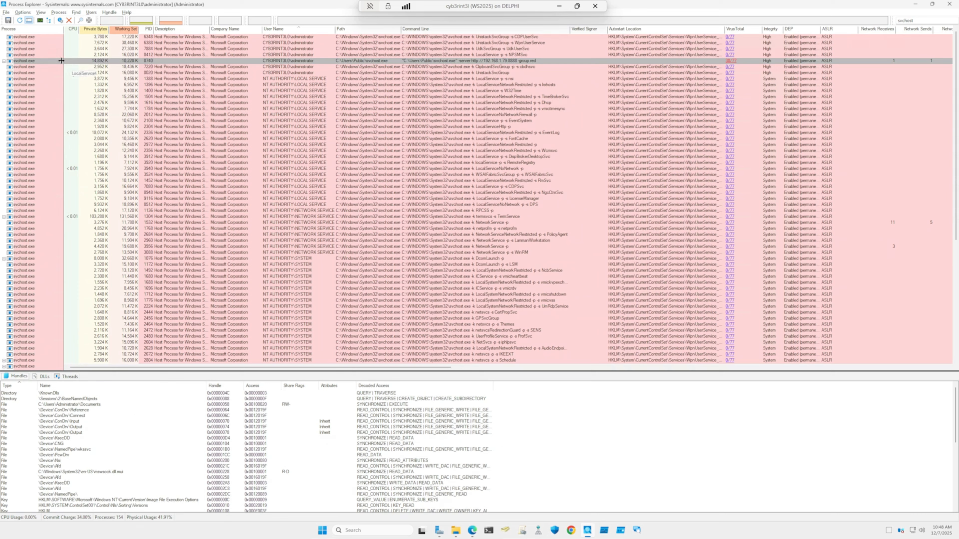
- Examine the suspicious svchost.exe's printable strings, select the Go build ID entry, and view the process's TCP/IP connections
double_click(42, 61)
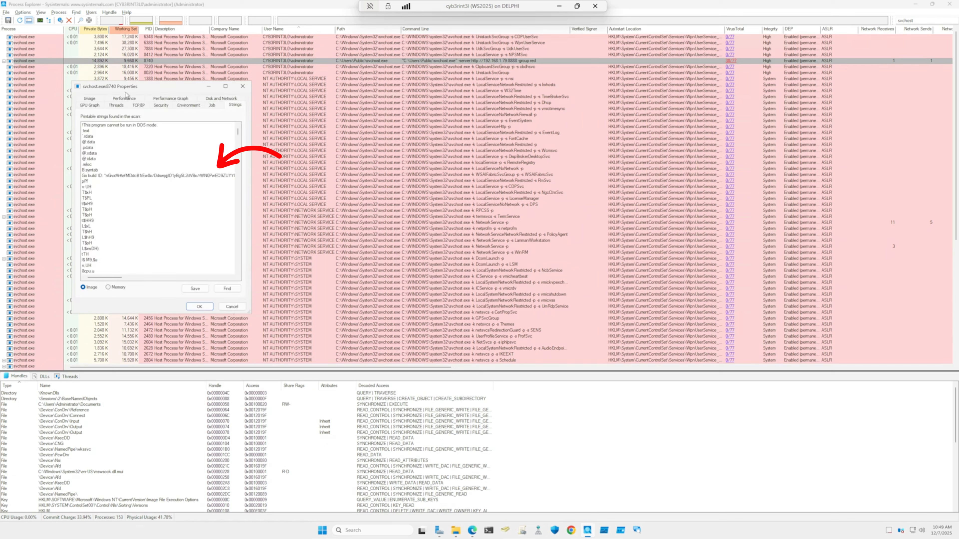
left_click(135, 174)
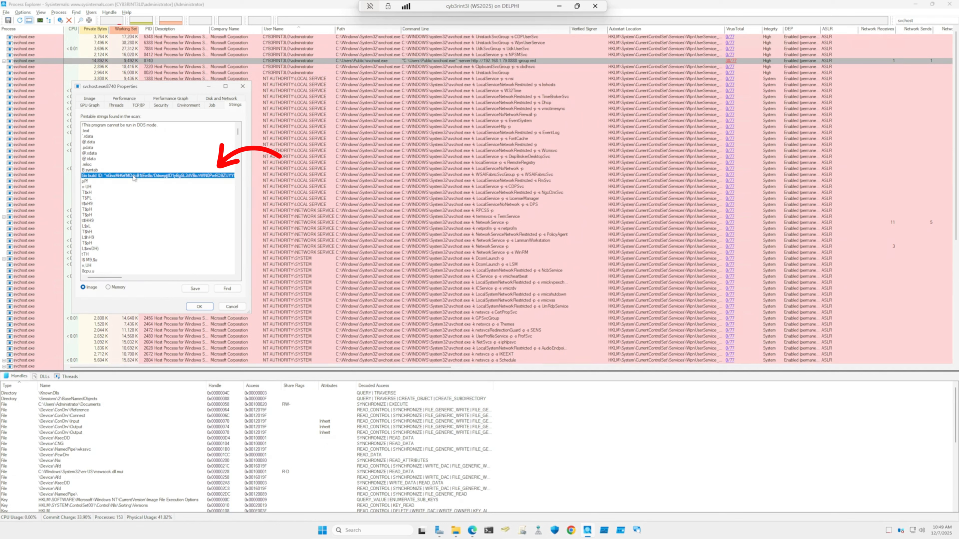
mouse_move(113, 279)
left_mouse_down()
mouse_move(168, 280)
mouse_move(99, 277)
left_mouse_up()
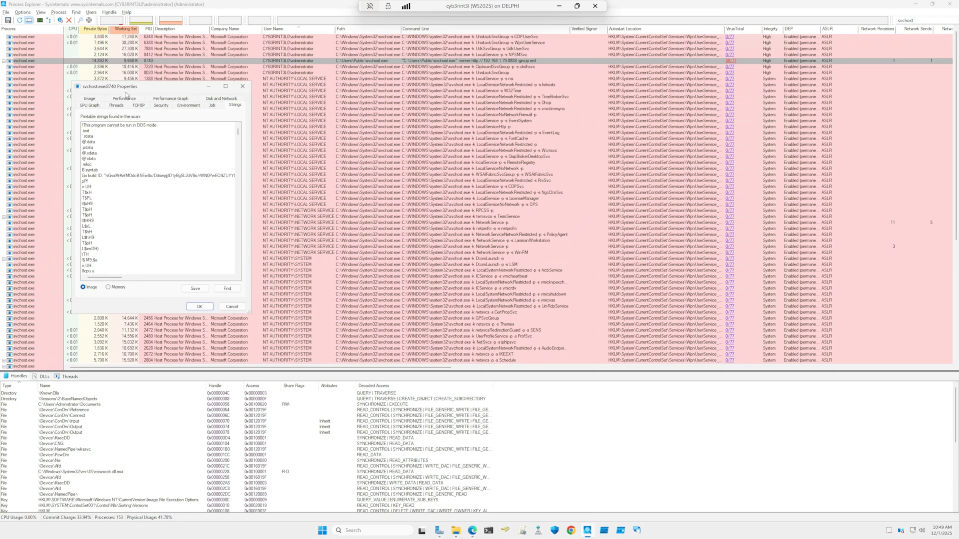
left_click(133, 176)
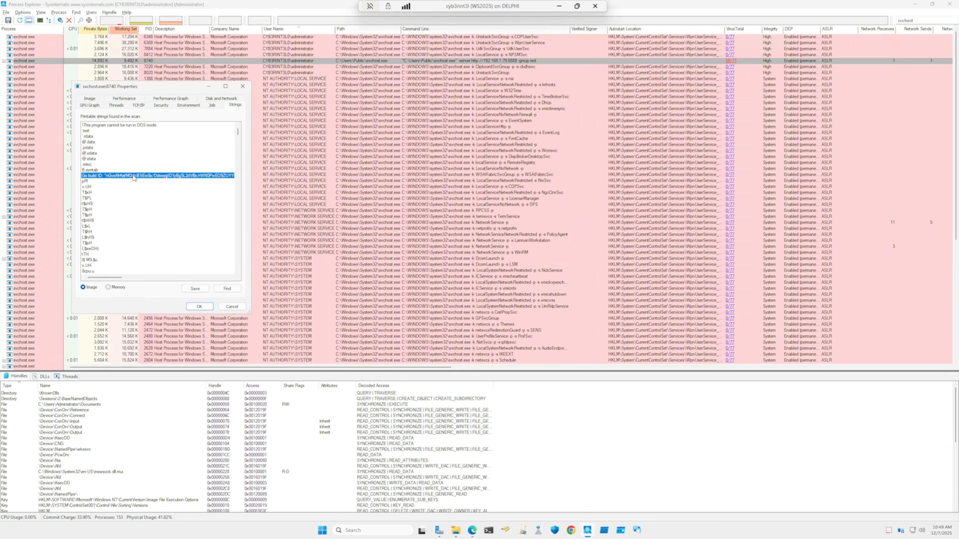
mouse_move(111, 278)
left_mouse_down()
mouse_move(162, 279)
mouse_move(108, 278)
left_mouse_up()
left_click(138, 105)
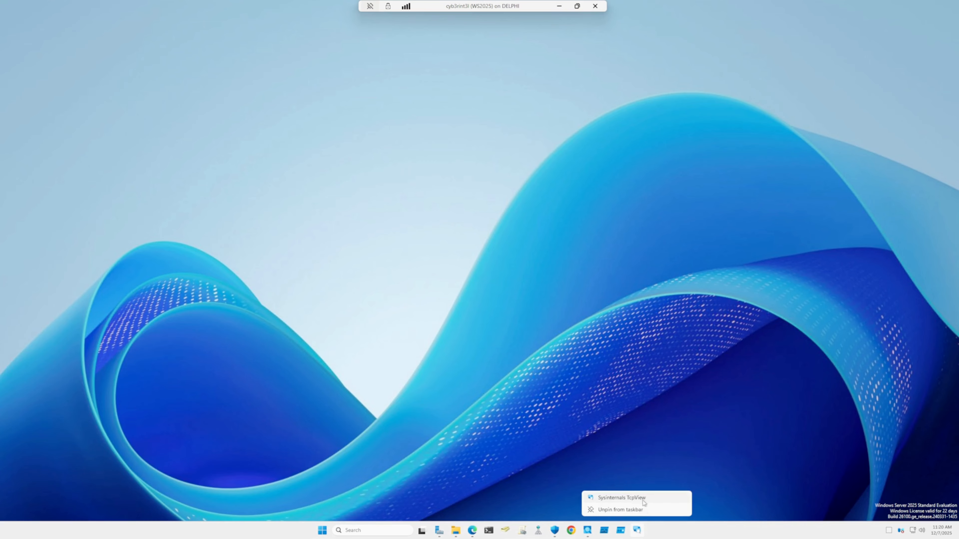
- Run TCPView as administrator and filter the connections by "svc"
right_click(636, 530)
left_click(666, 454)
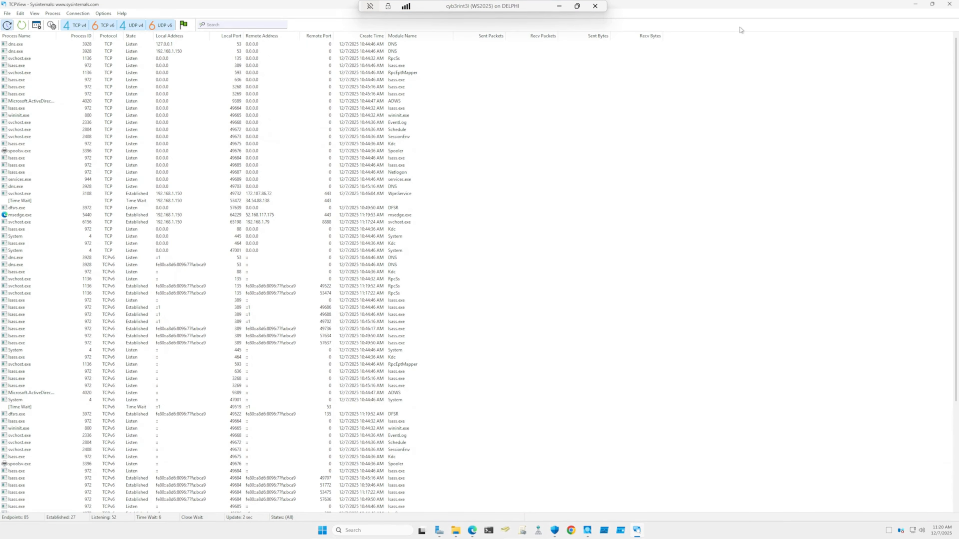
left_click(249, 24)
type("s")
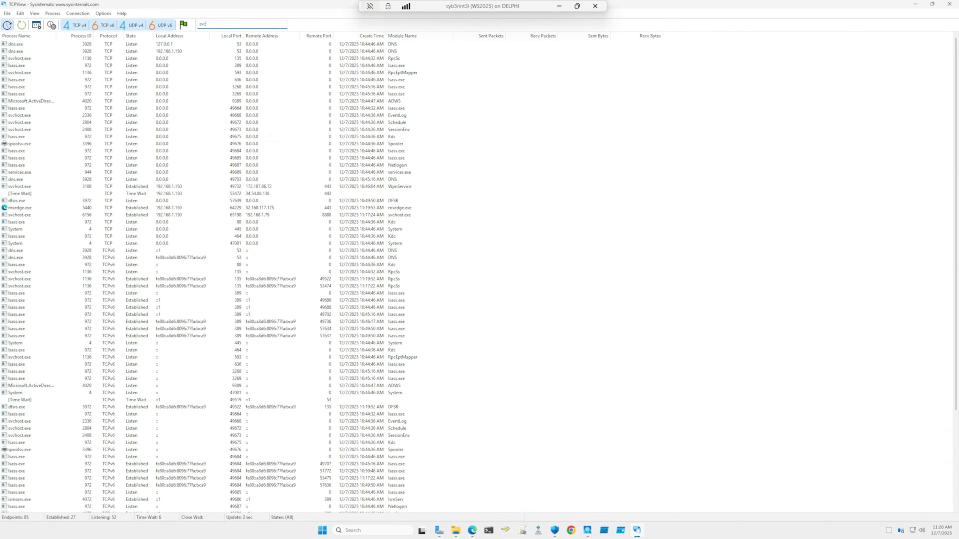
type("vc")
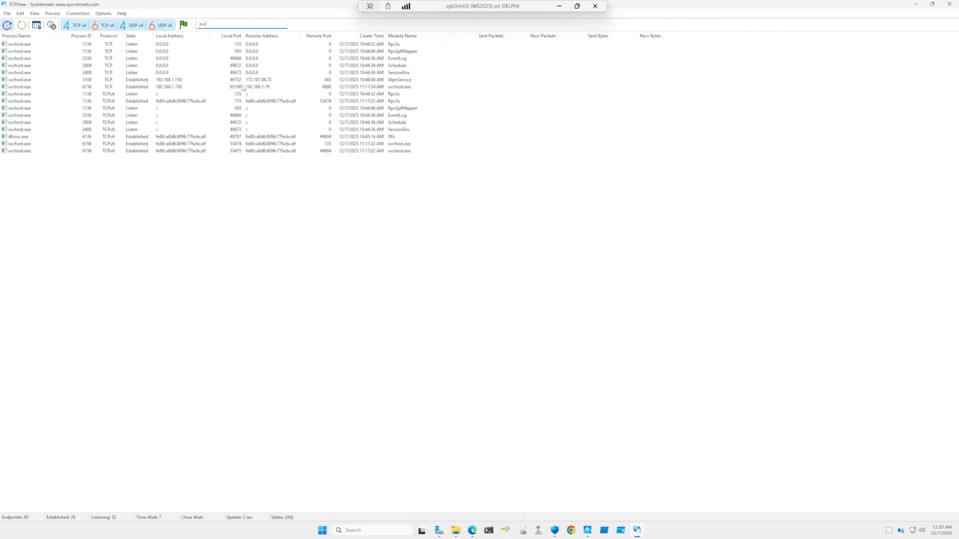
- Open the properties of the svchost.exe connection to remote address 192.168.1.79, and open its executable's folder
left_click(242, 89)
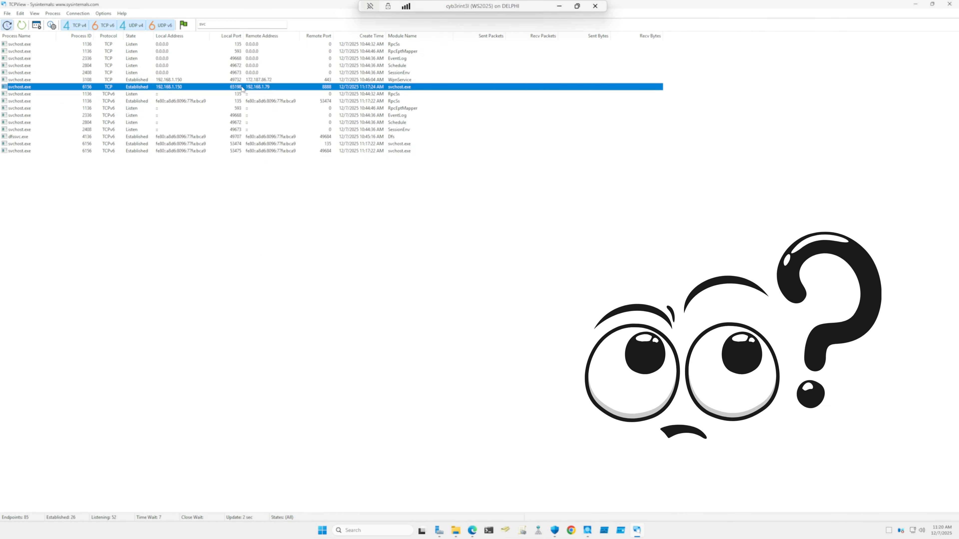
double_click(242, 88)
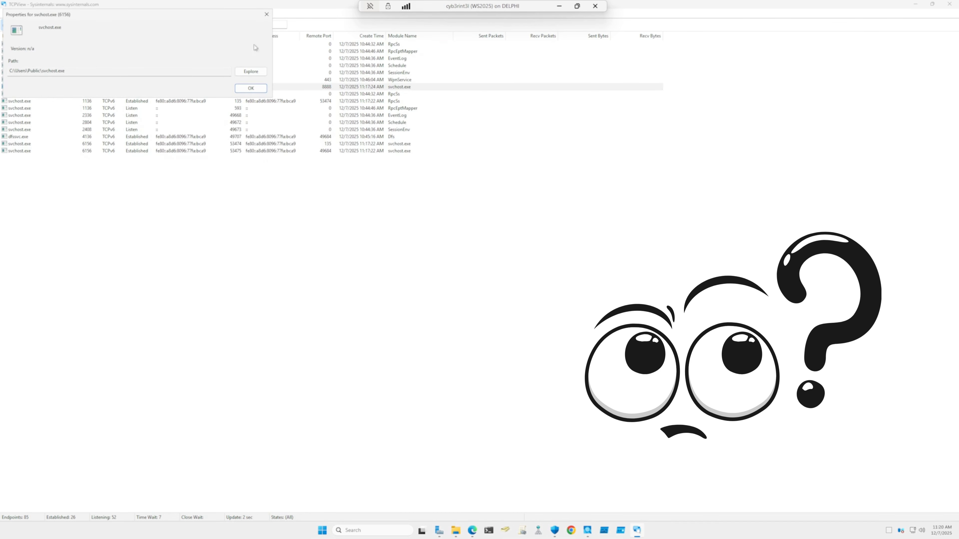
left_click(251, 72)
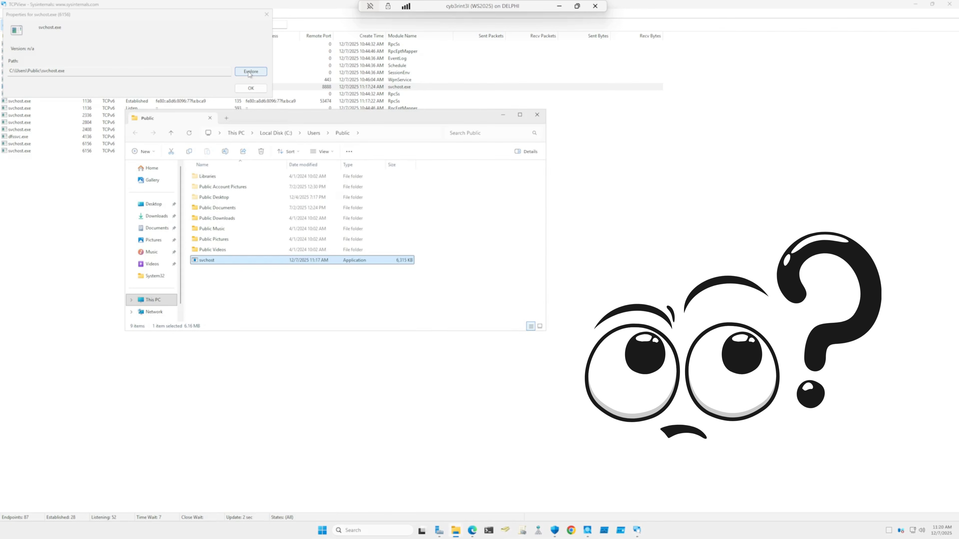
- Inspect the svchost file's version details and digital signatures, and close the file properties, folder and connection properties
right_click(285, 260)
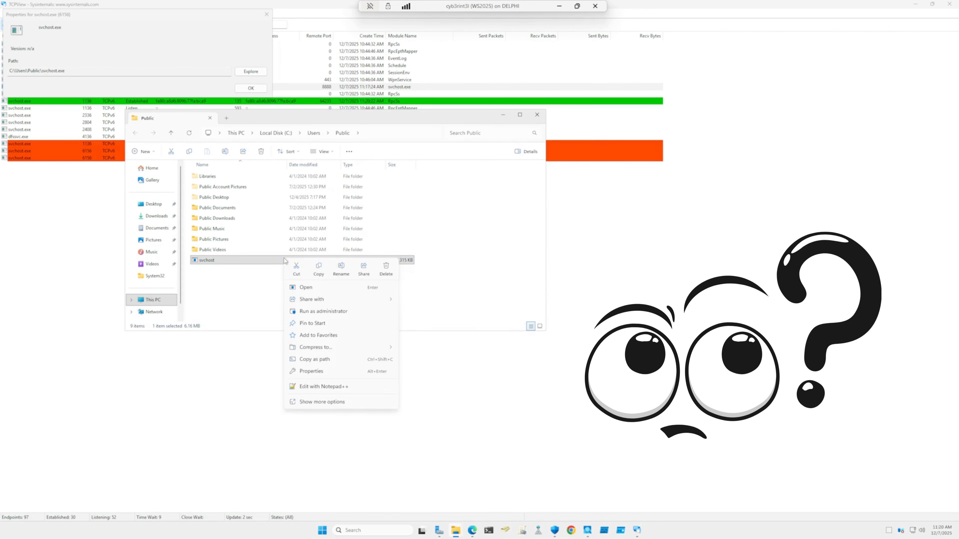
left_click(333, 402)
left_click(313, 423)
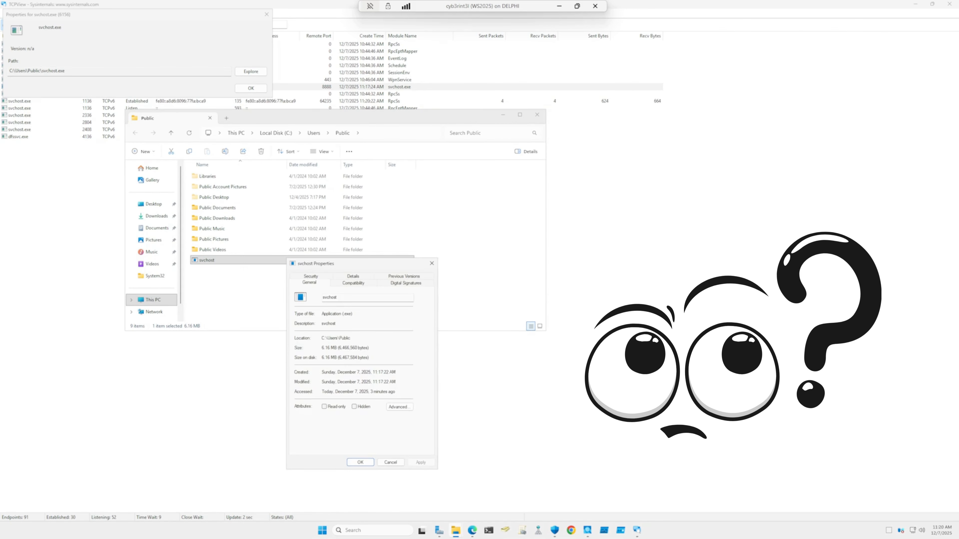
left_click(349, 276)
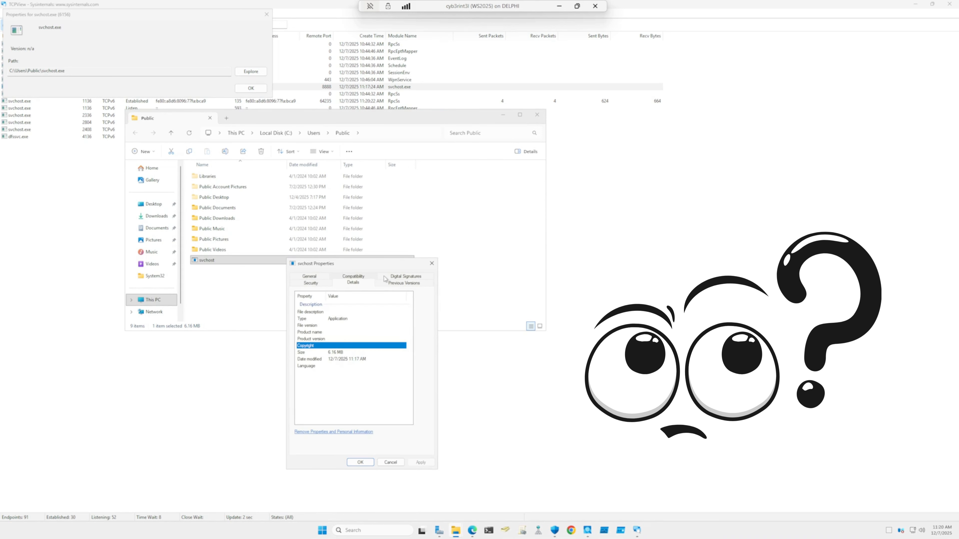
left_click(395, 279)
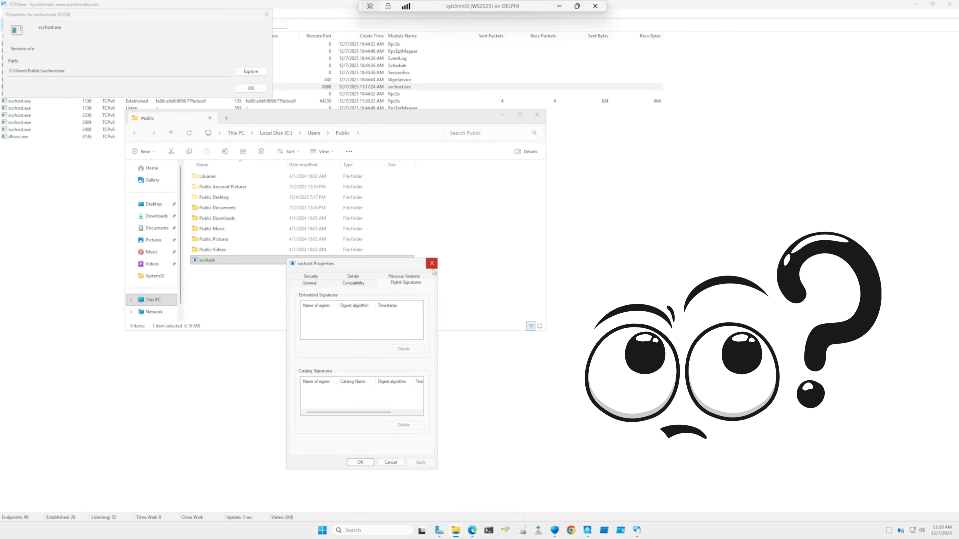
left_click(432, 264)
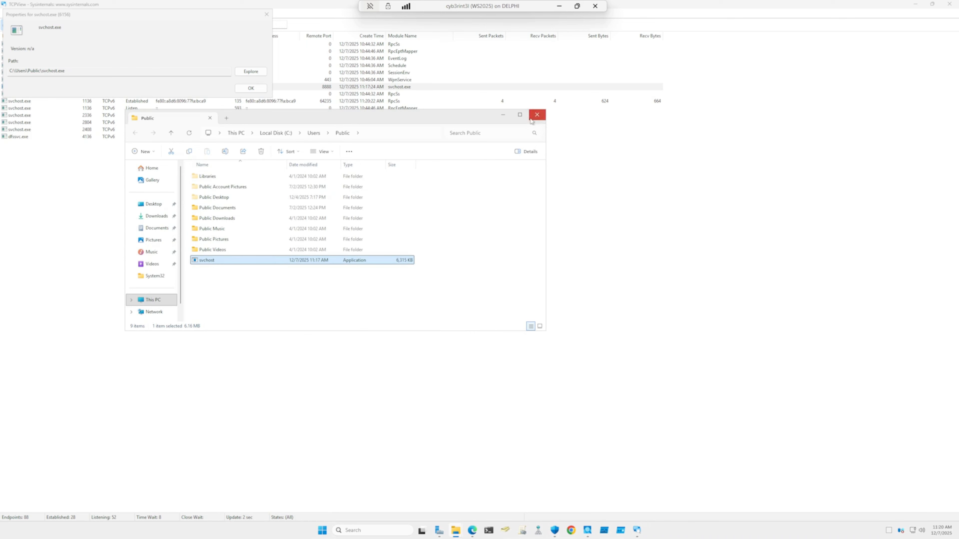
left_click(537, 114)
left_click(252, 90)
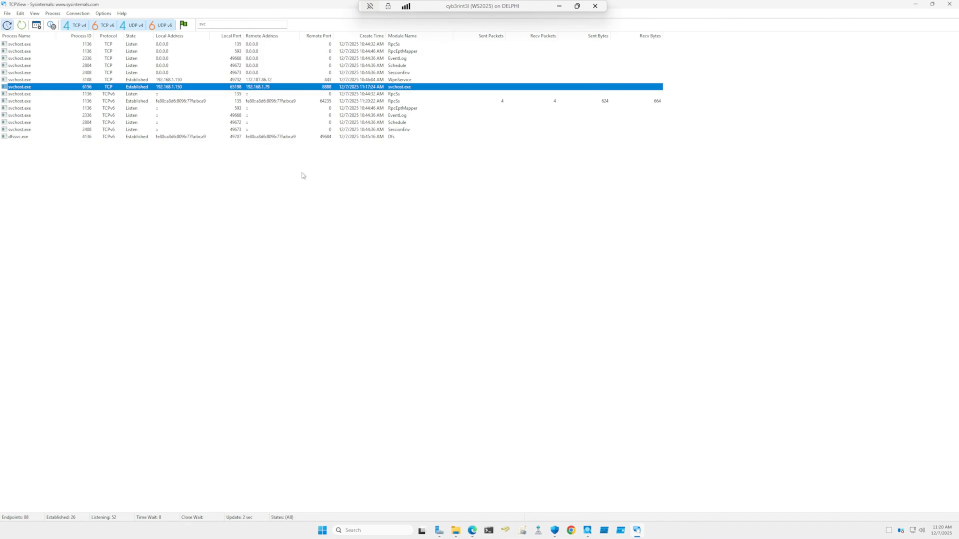
left_click(99, 14)
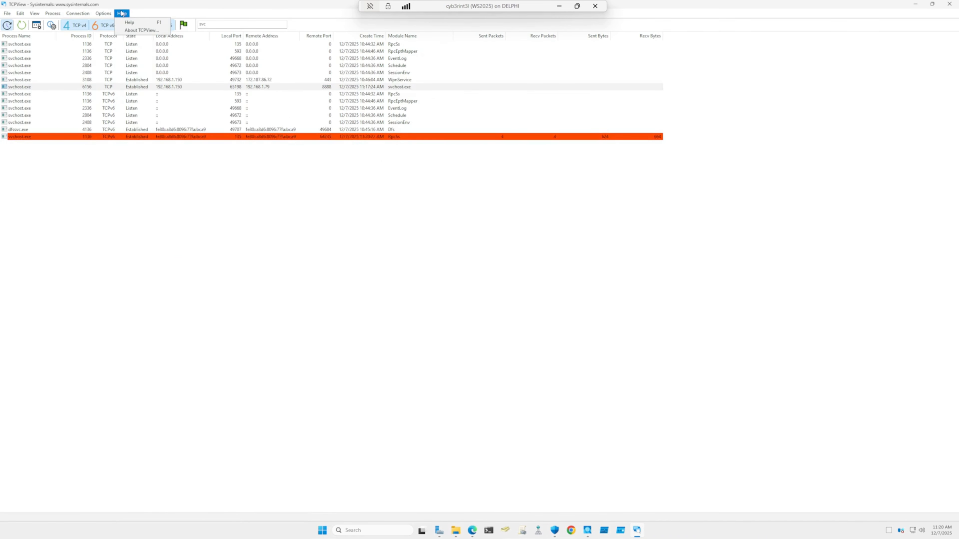
mouse_move(78, 13)
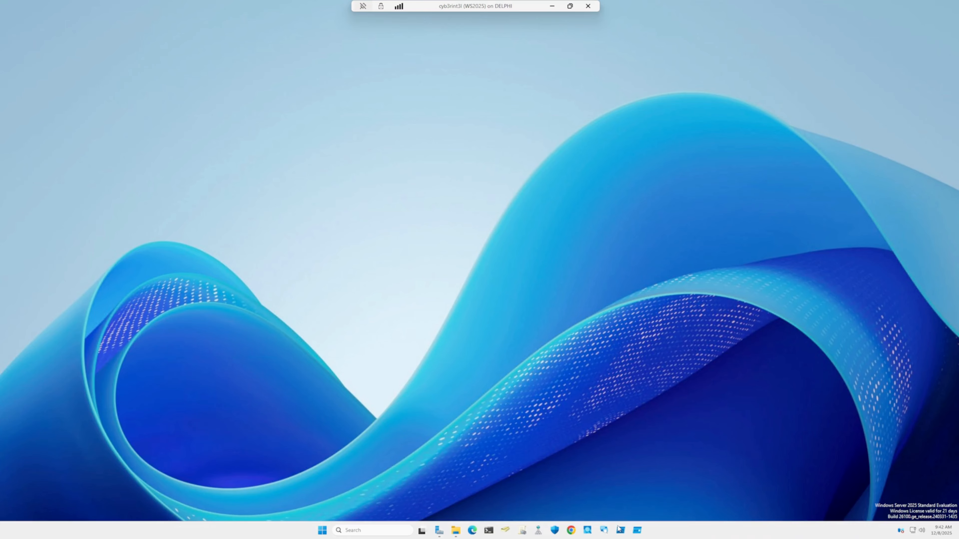
- Run Process Monitor as administrator and accept the filter saved from its last use
right_click(620, 530)
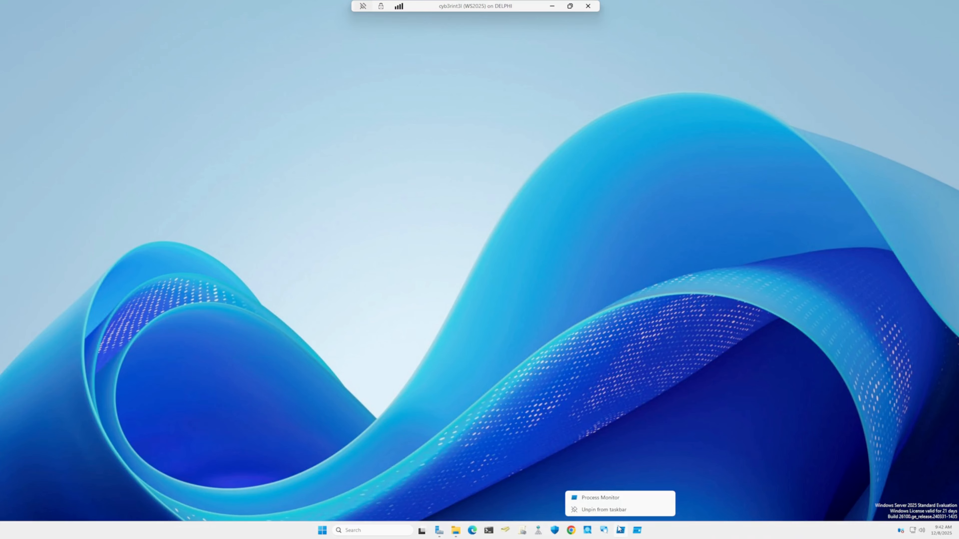
right_click(614, 502)
left_click(644, 459)
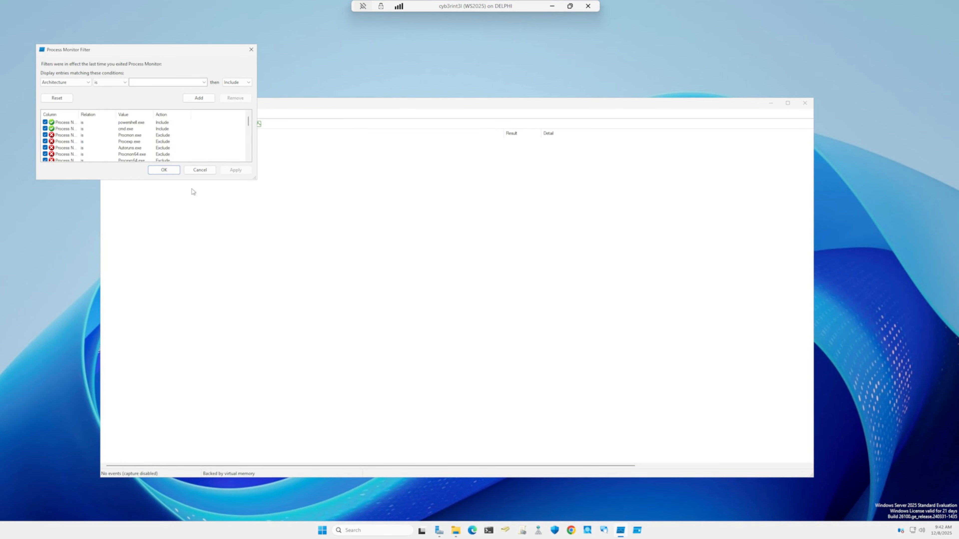
left_click(168, 170)
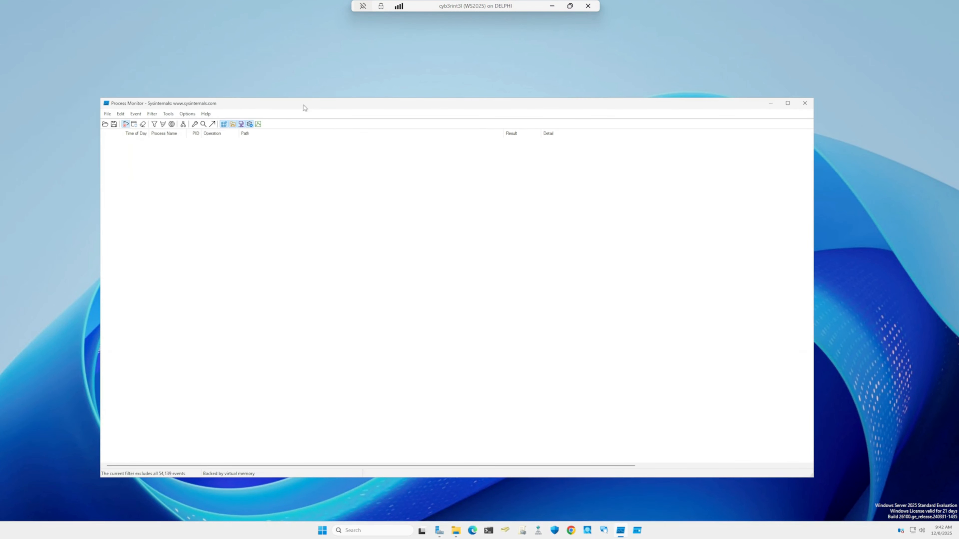
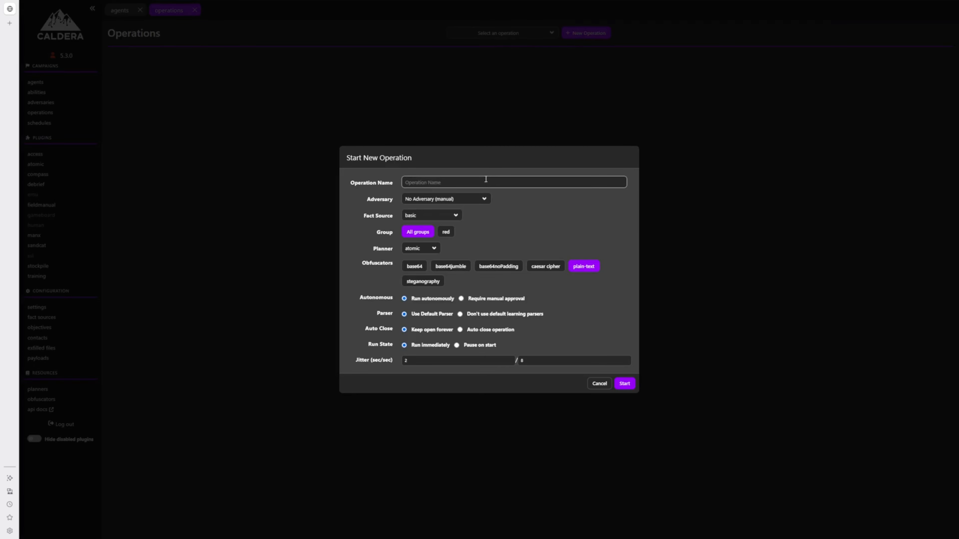
- Name the new operation "YouTube Demo Op" in Caldera
type("YouTub")
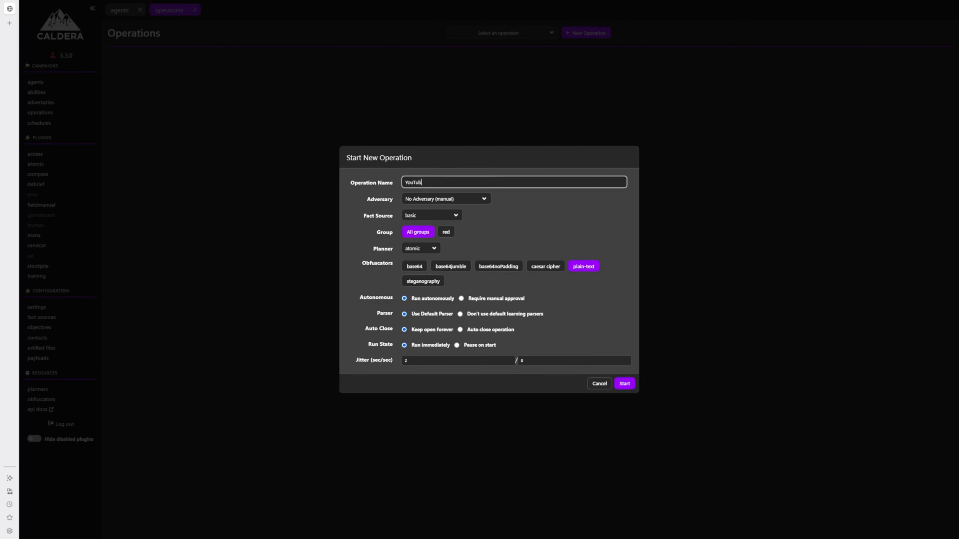
type("Op")
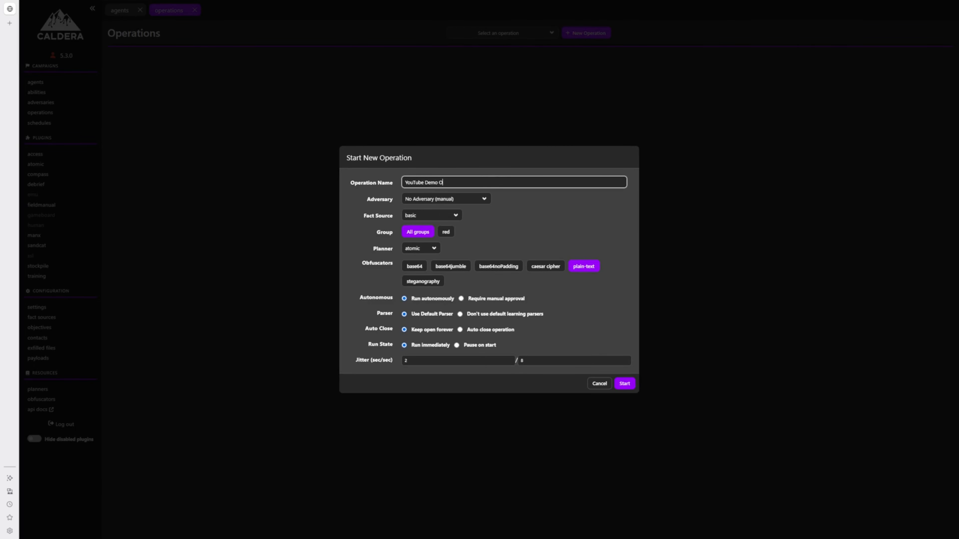
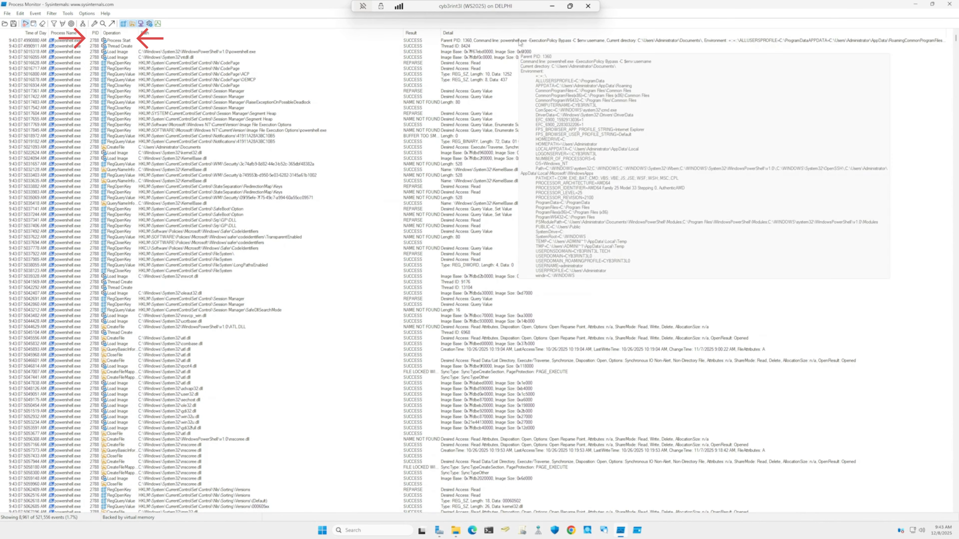
- In Process Monitor, examine the Process Start event of powershell.exe with PID 2788, and review the captured events of PIDs 13188 and 10056
double_click(519, 43)
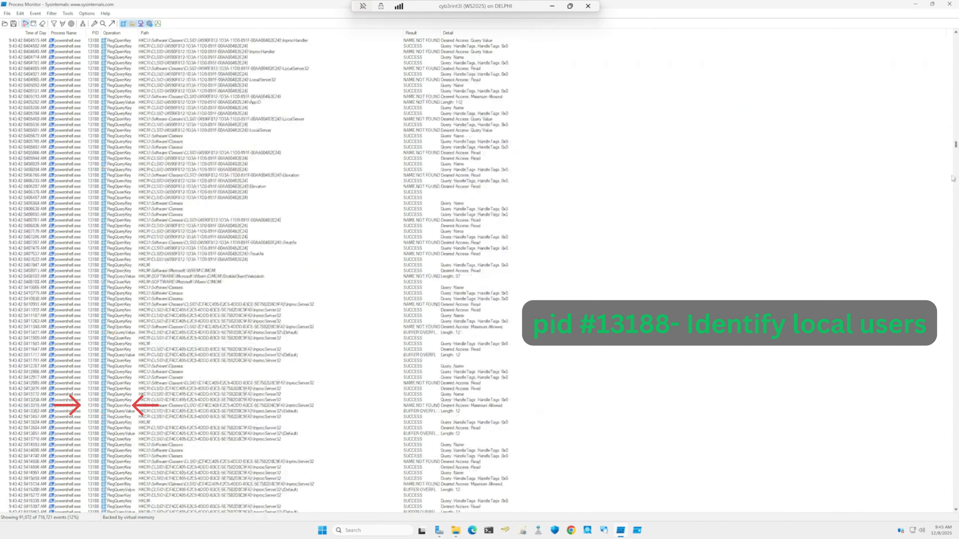
left_click_drag(955, 227, 955, 405)
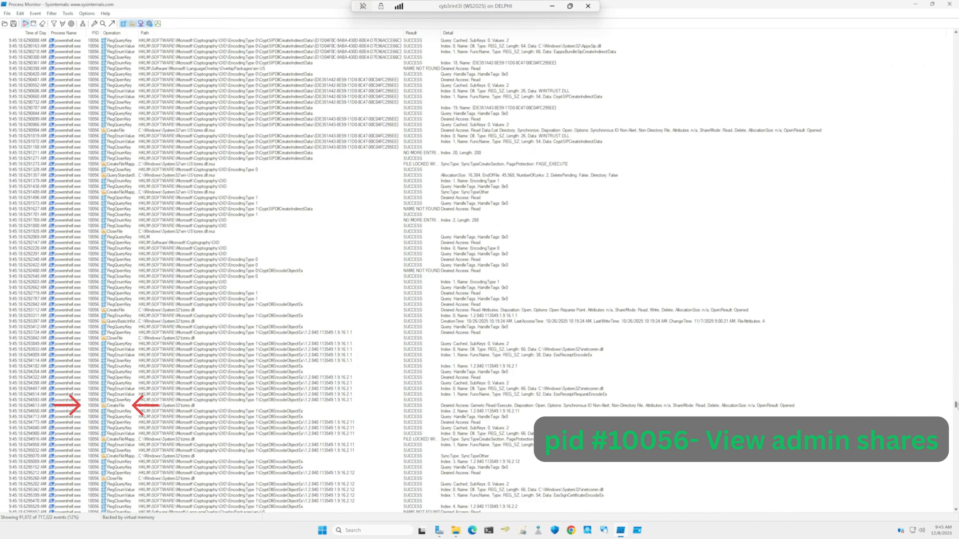
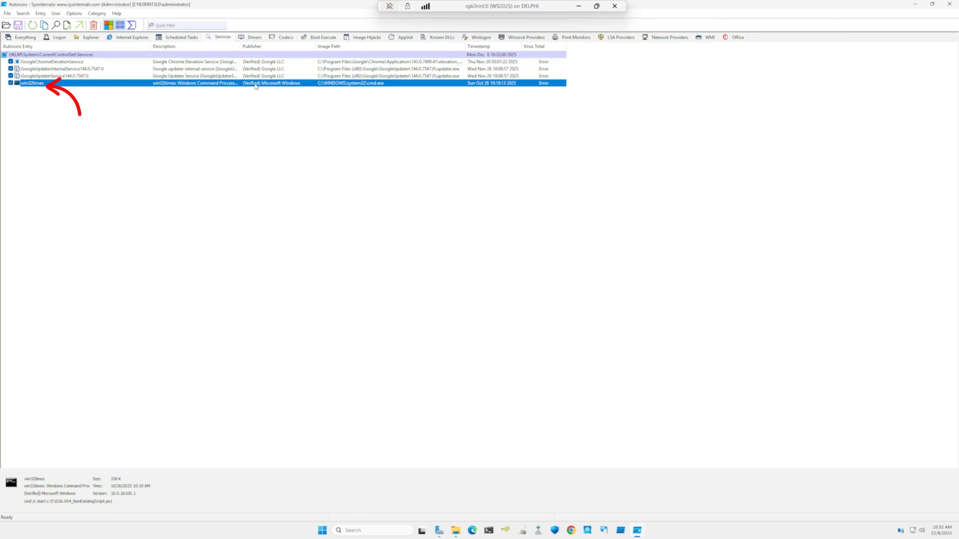
- Inspect the win32times service entry in Autoruns, and open the Services console by running services.msc
double_click(255, 85)
left_click(403, 87)
right_click(320, 526)
left_click(294, 484)
type("services.msc")
key("Return")
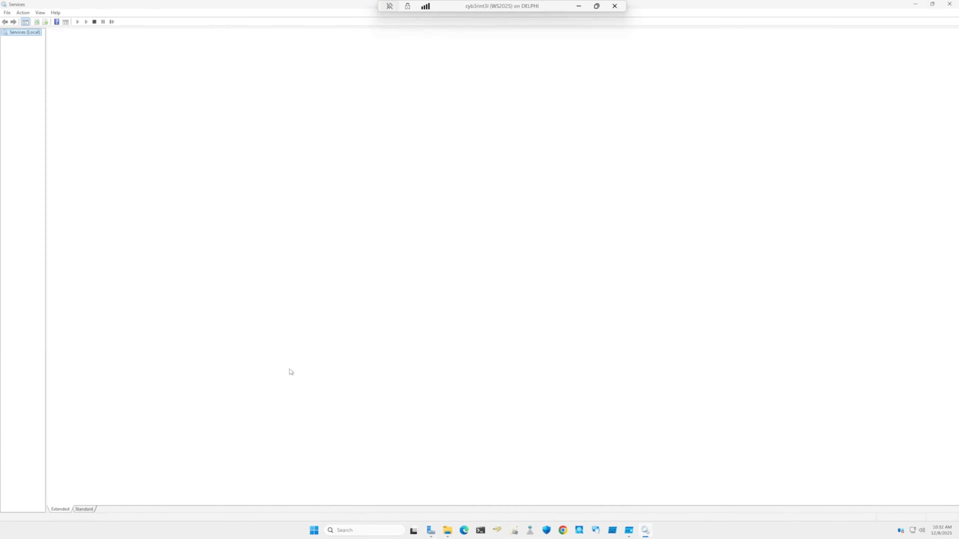